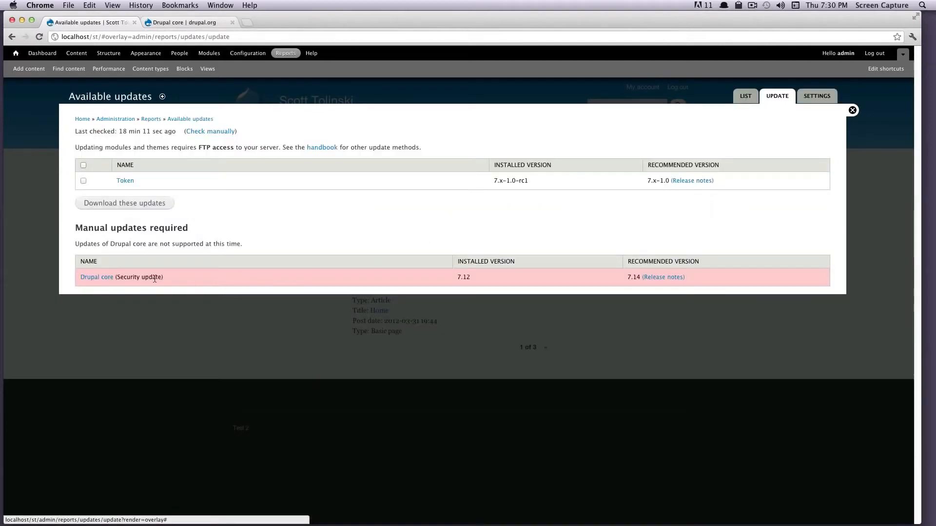
- Review the Drupal core security update row: installed 7.12, recommended 7.14
left_click_drag(164, 277, 103, 278)
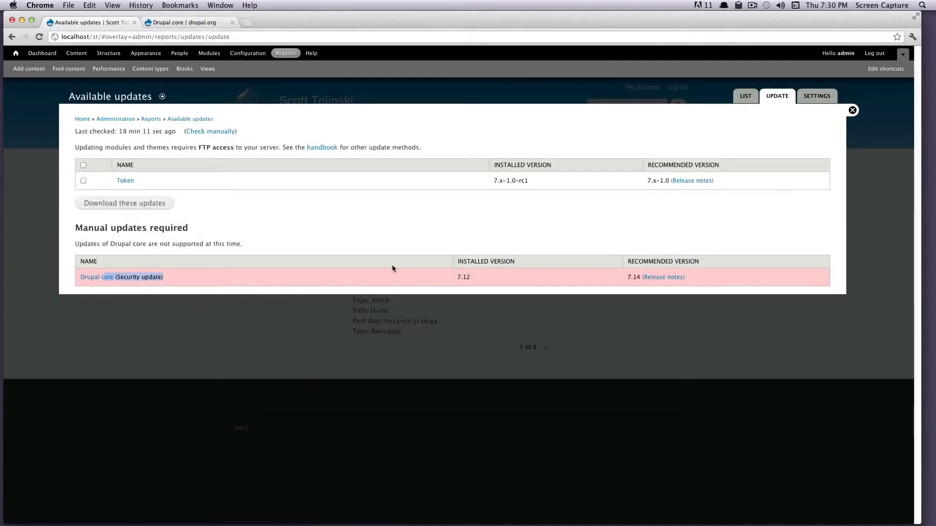
left_click_drag(397, 265, 481, 274)
left_click(484, 274)
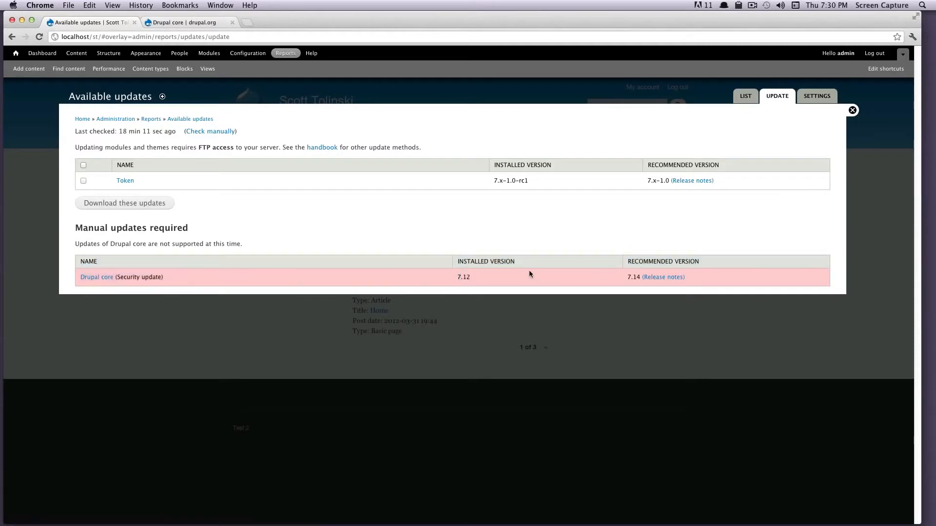
triple_click(437, 279)
double_click(463, 280)
left_click_drag(619, 277, 636, 277)
left_click(639, 277)
- Enable 'Put site into maintenance mode' under Configuration and save the setting
left_click(250, 54)
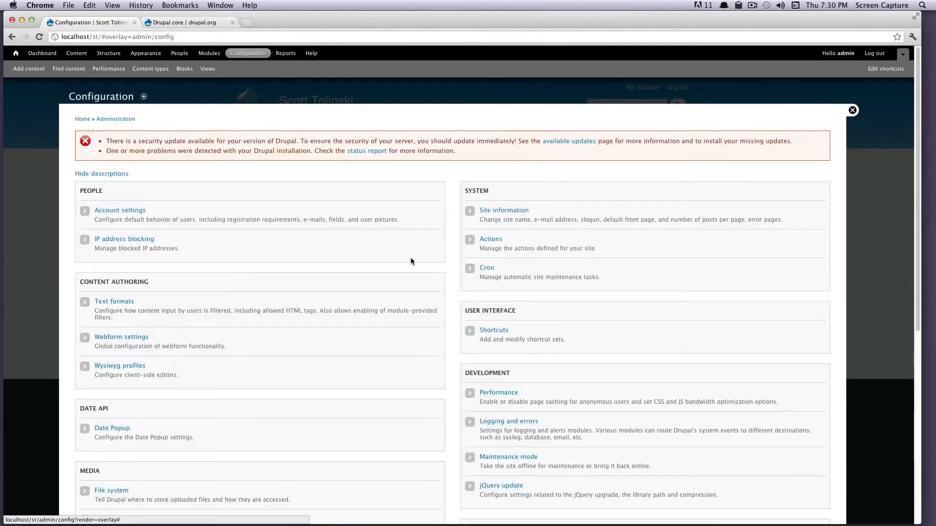
scroll(478, 270, "down", 1)
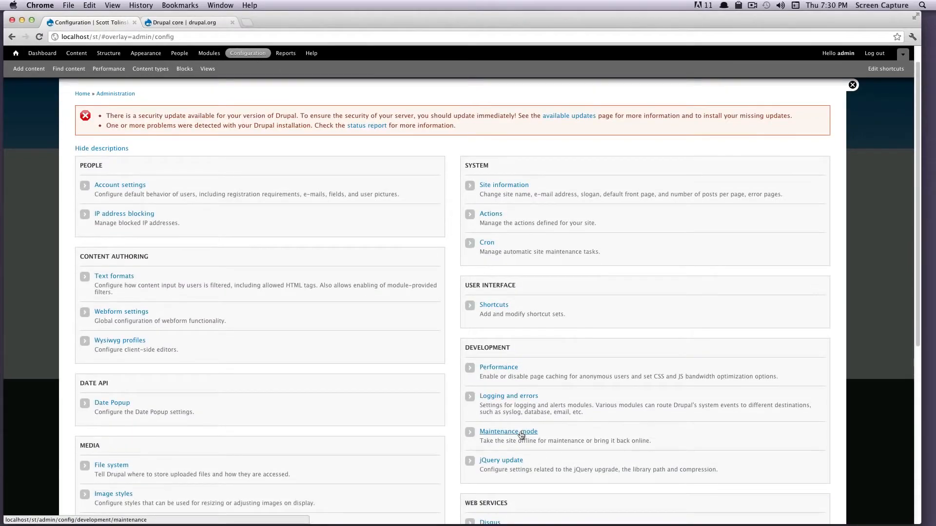
scroll(521, 435, "down", 1)
left_click_drag(464, 338, 531, 347)
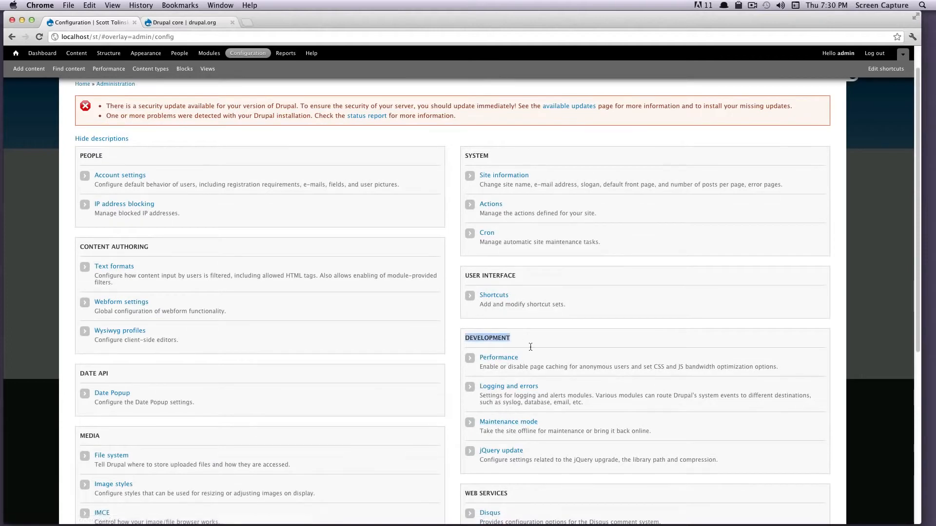
left_click(516, 423)
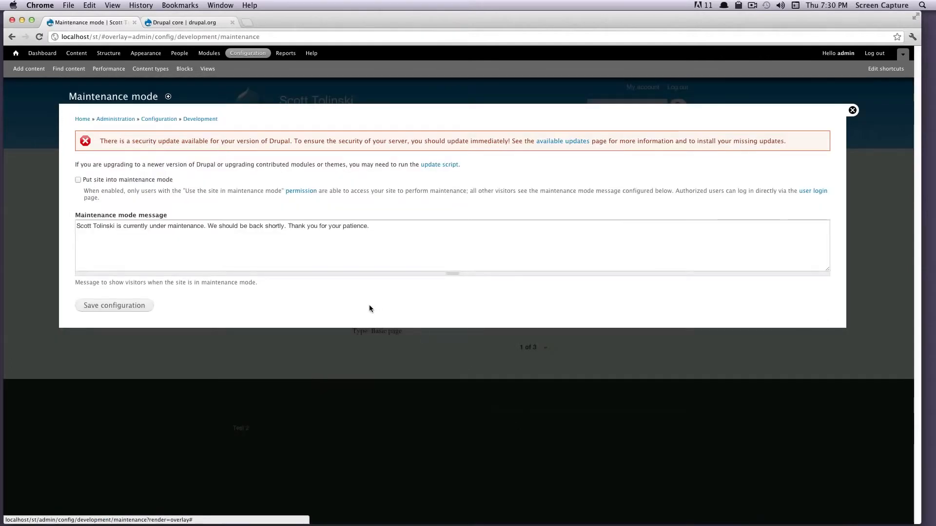
left_click(78, 180)
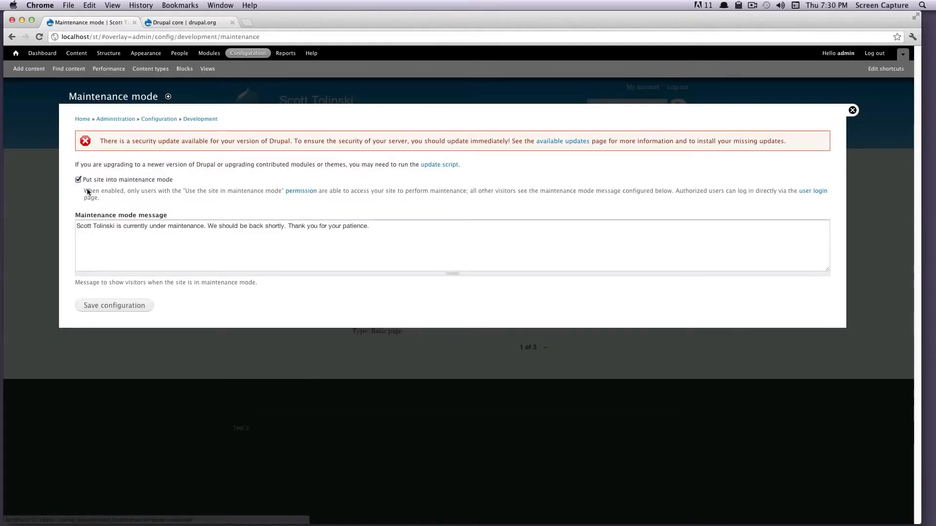
left_click(121, 306)
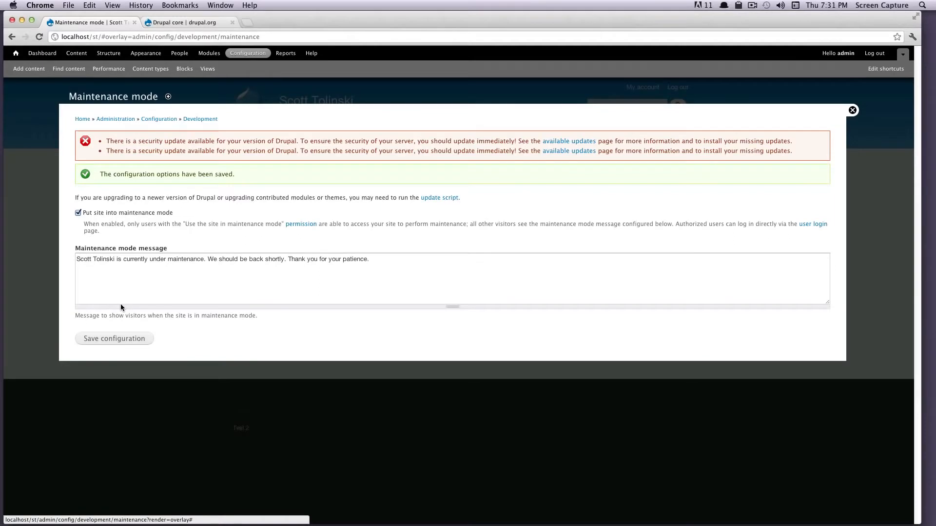
key("super+Tab")
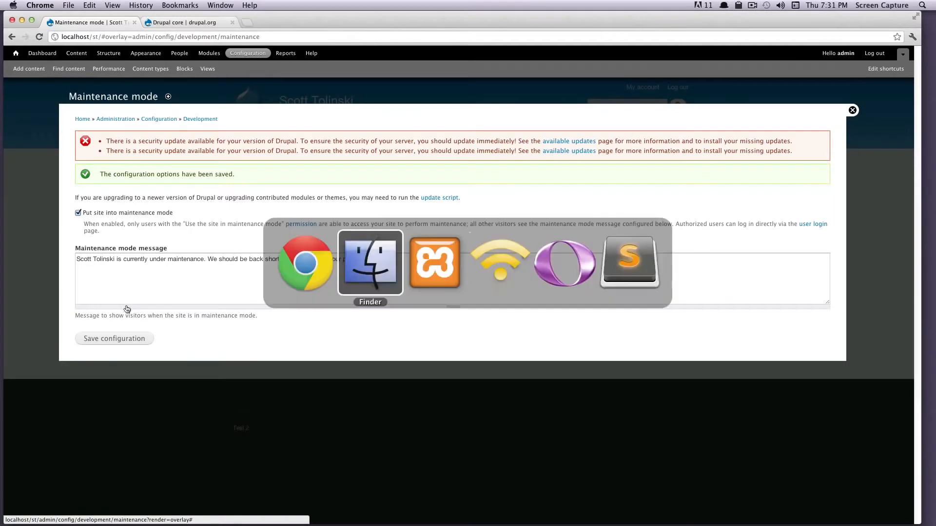
left_click(297, 266)
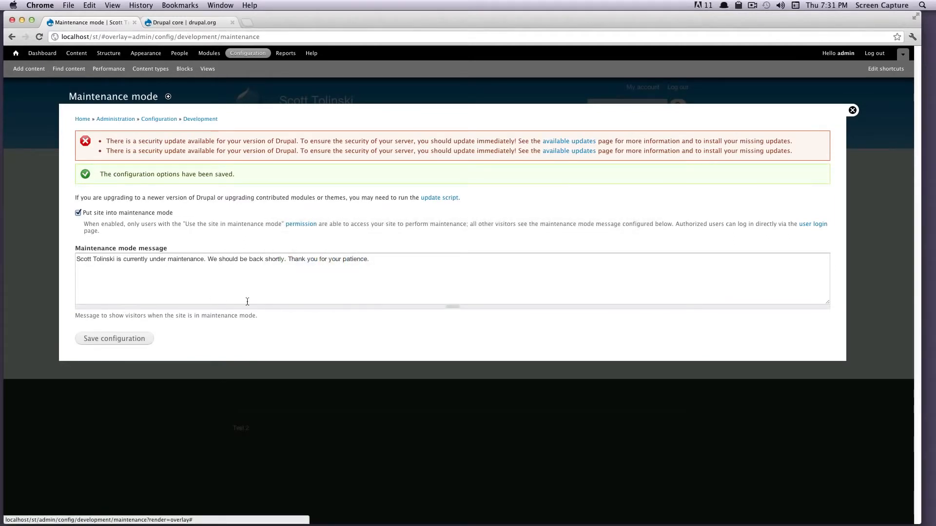
- Show the drupal.org Drupal core page listing 7.14 and 6.26 as recommended releases
left_click(158, 23)
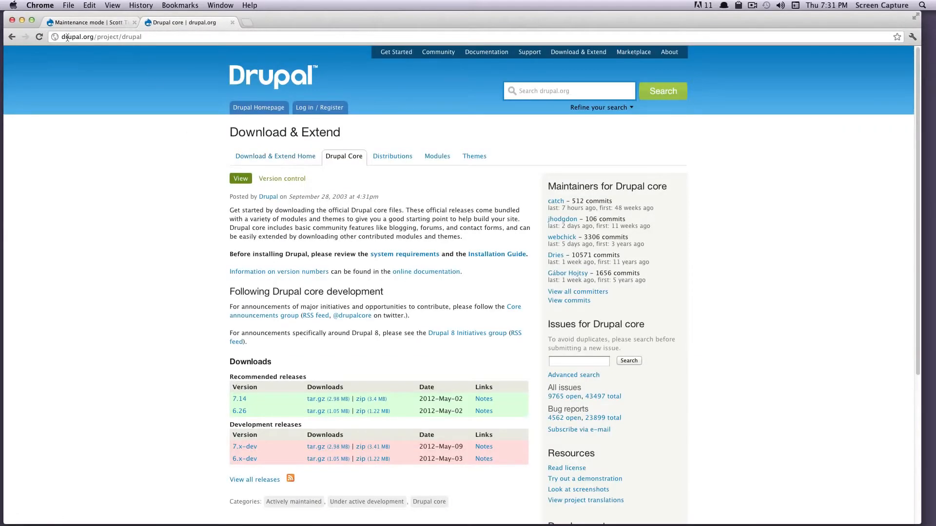
left_click_drag(67, 38, 162, 42)
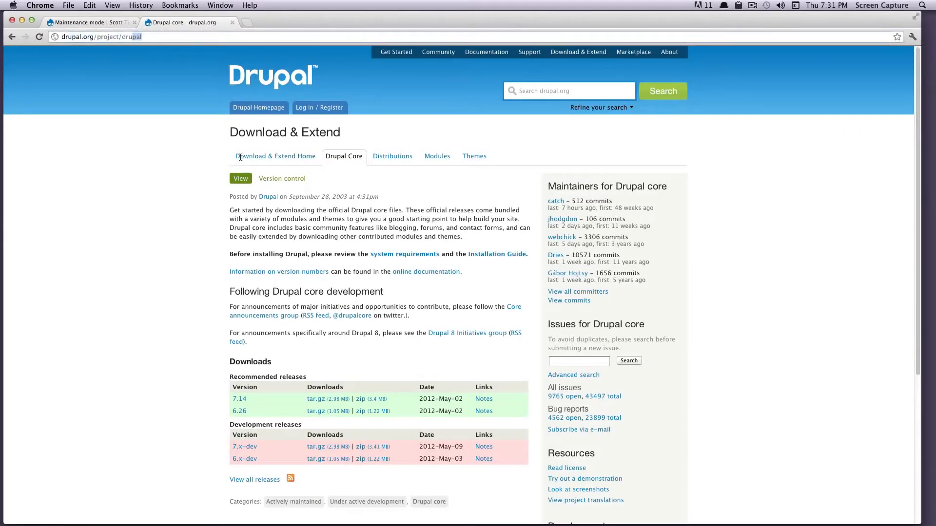
scroll(205, 394, "down", 1)
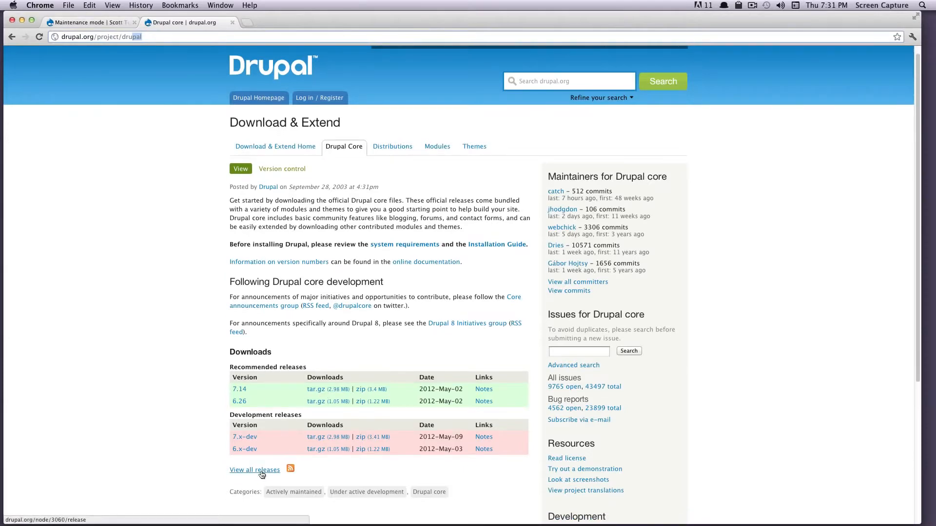
key("super+Tab")
- Trash every item in the st folder from authorize.php to xmlrpc.php except sites
left_click(353, 260)
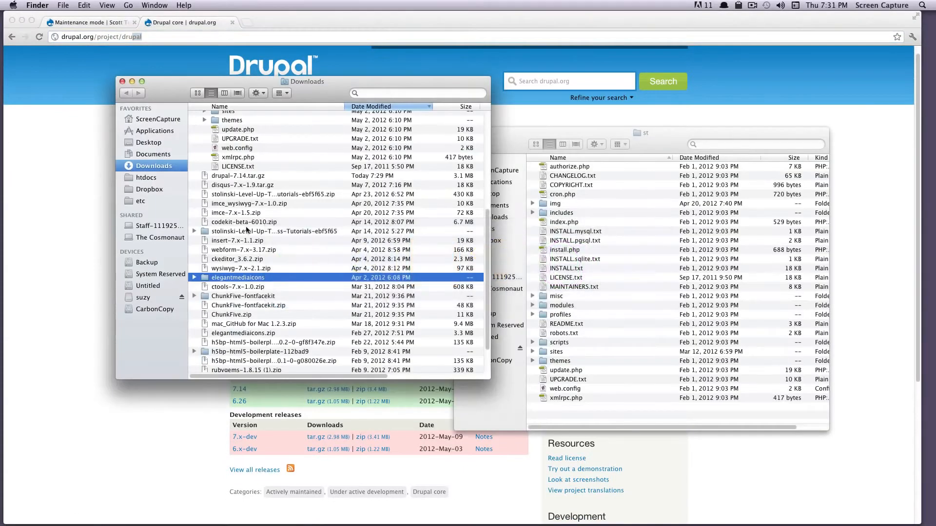
scroll(281, 186, "up", 6)
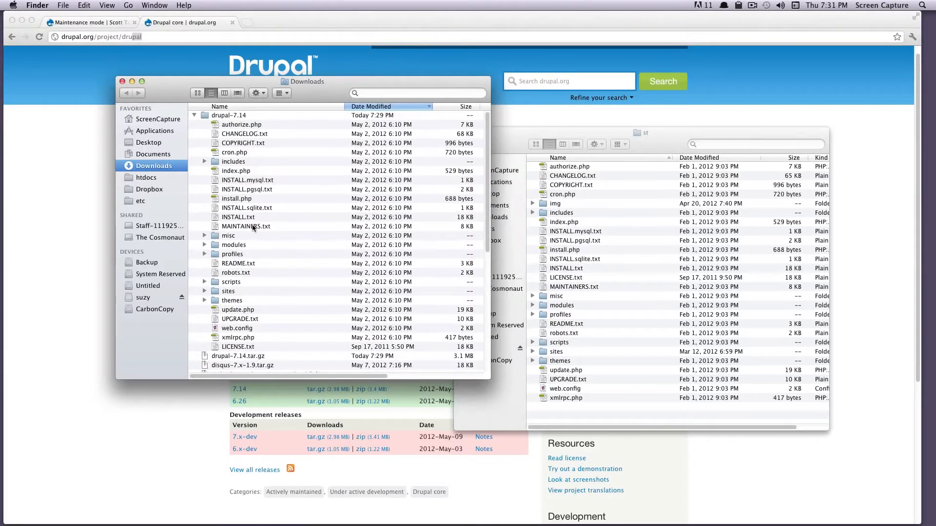
left_click_drag(661, 130, 674, 102)
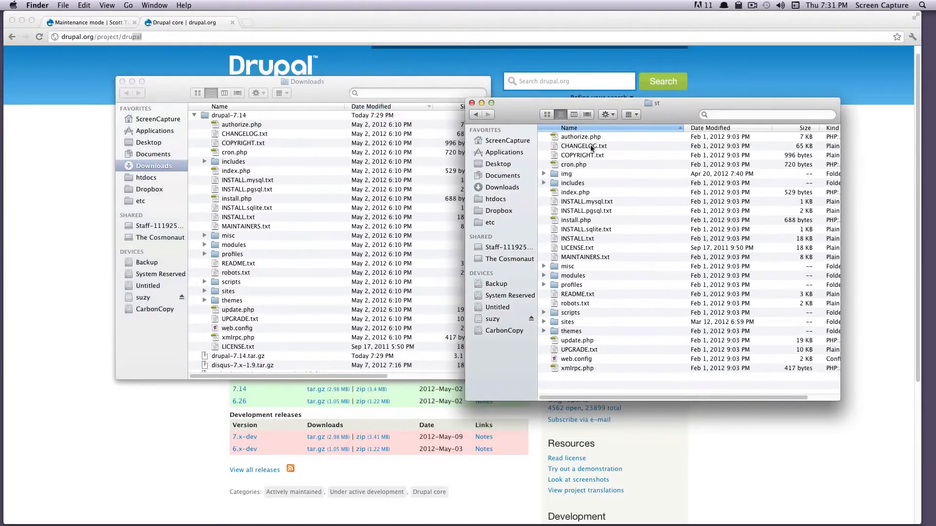
left_click(588, 141)
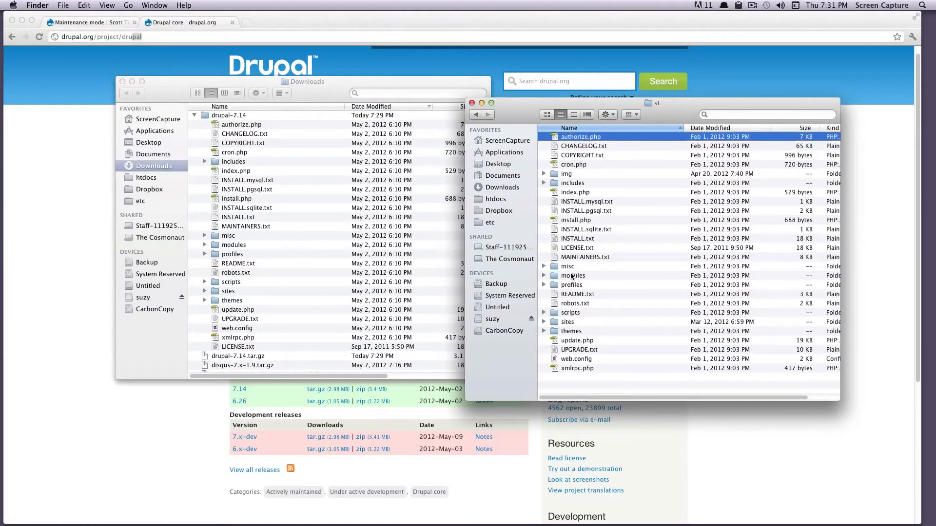
left_click(572, 368, "shift")
left_click(568, 324, "super")
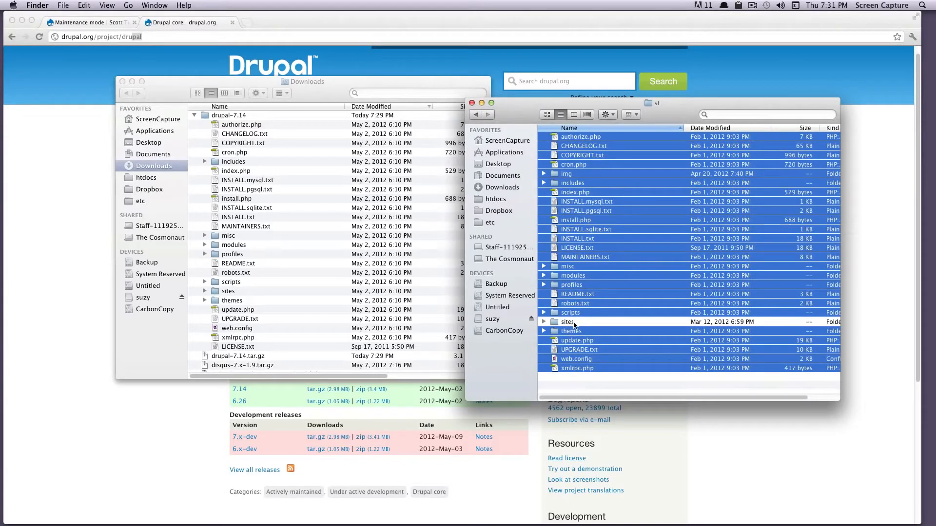
left_click(544, 323)
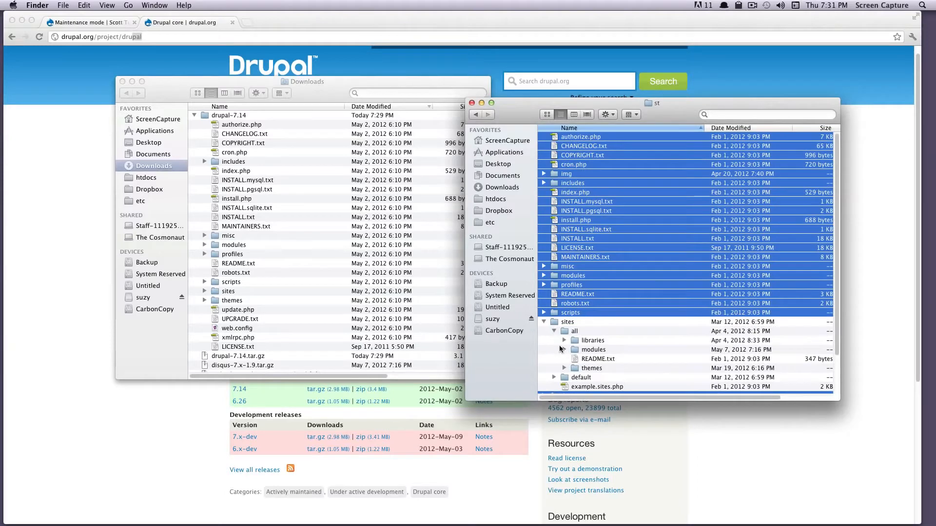
left_click(544, 322)
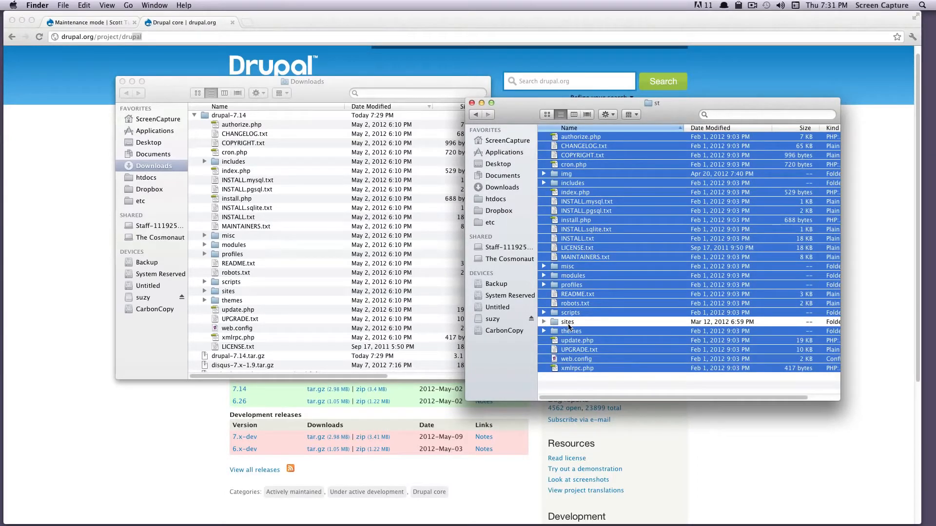
left_click_drag(567, 278, 863, 511)
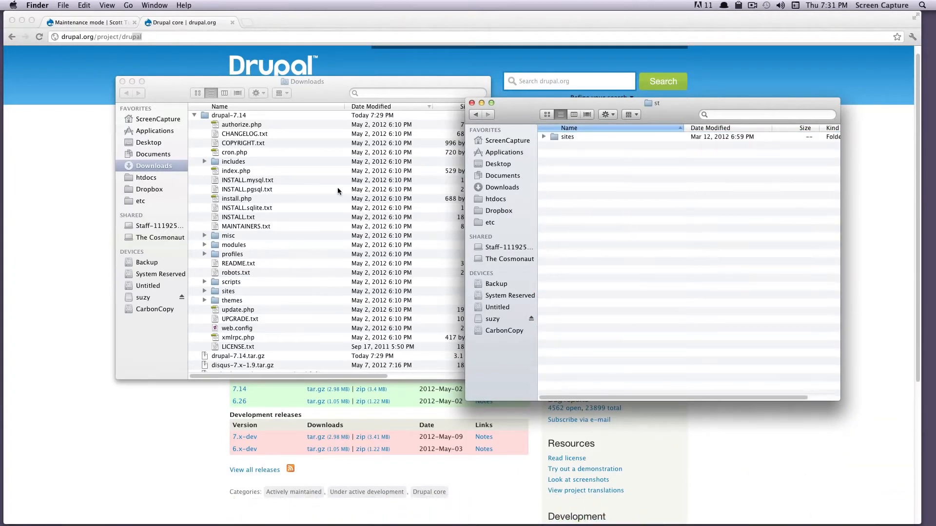
- Move drupal-7.14's files, authorize.php through LICENSE.txt except sites, into the st folder
left_click(307, 169)
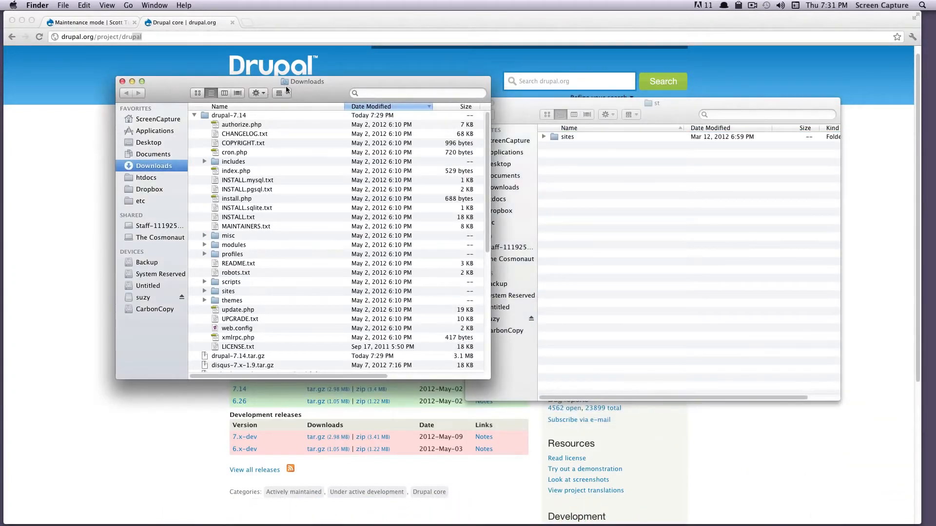
left_click_drag(306, 85, 291, 83)
left_click(226, 124)
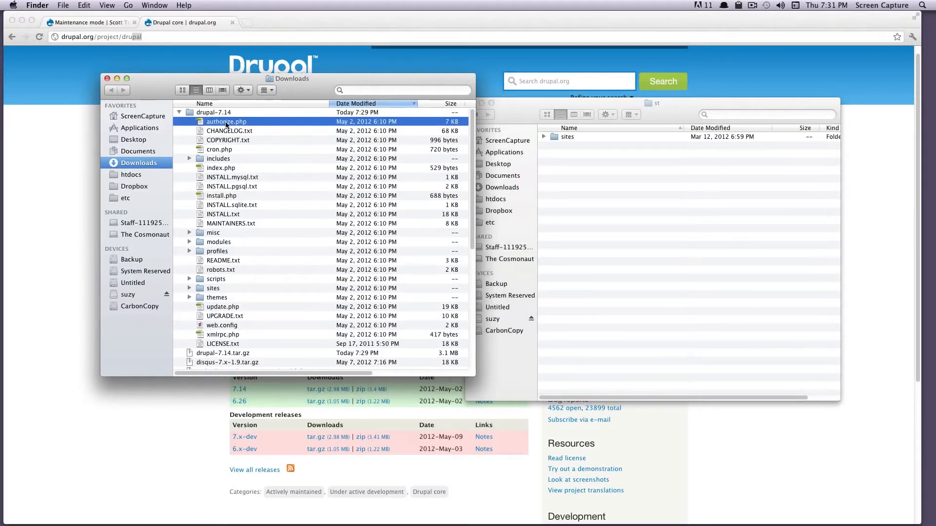
left_click(233, 344, "shift")
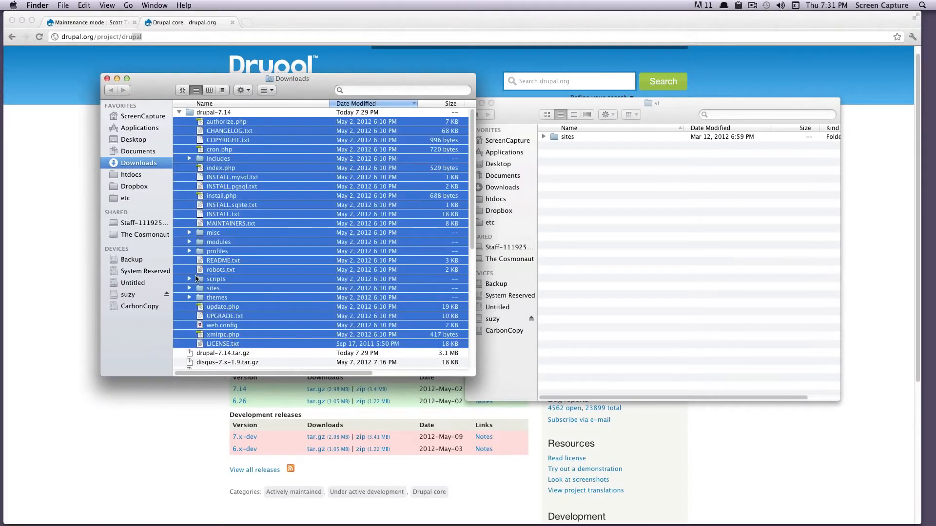
left_click(213, 289, "super")
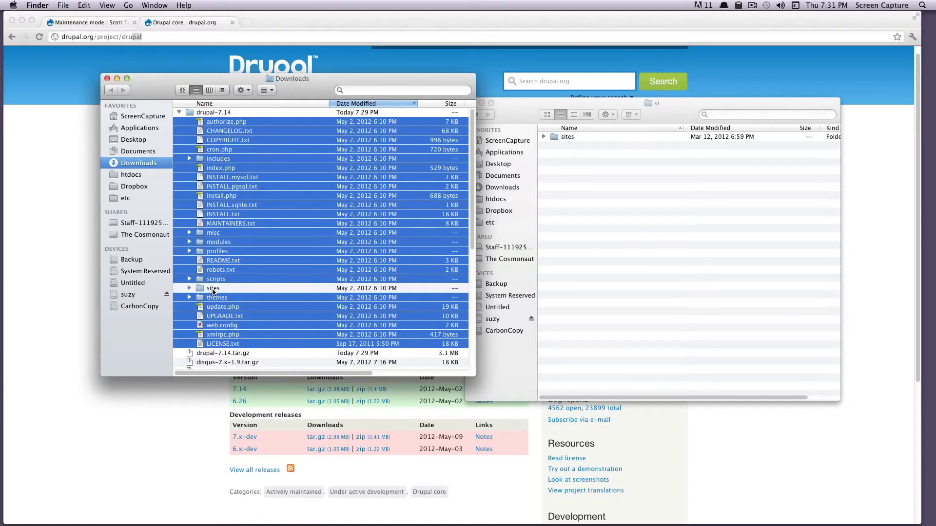
left_click_drag(217, 209, 618, 246)
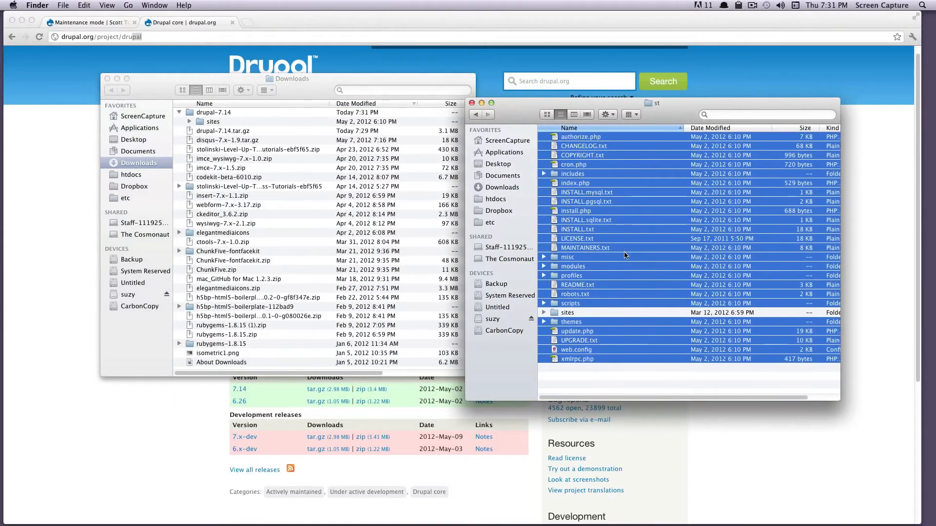
left_click(70, 332)
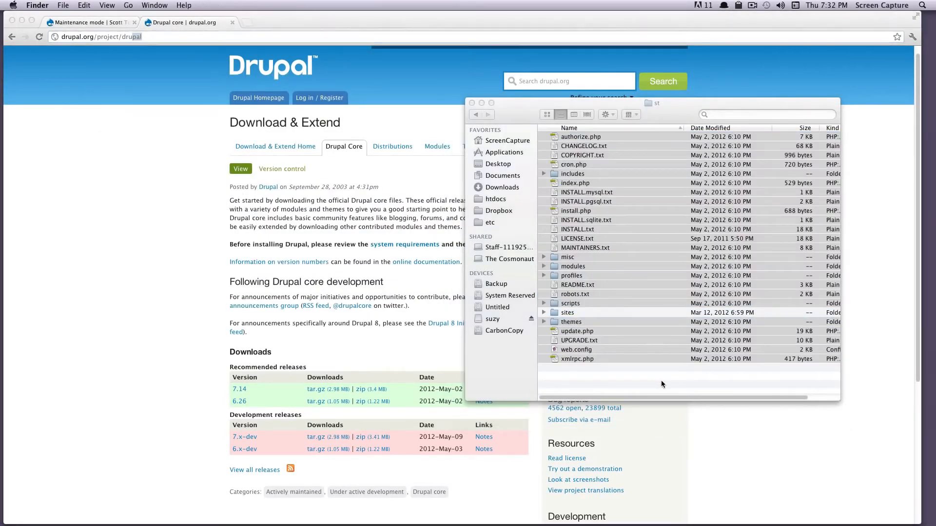
left_click(661, 380)
left_click(180, 242)
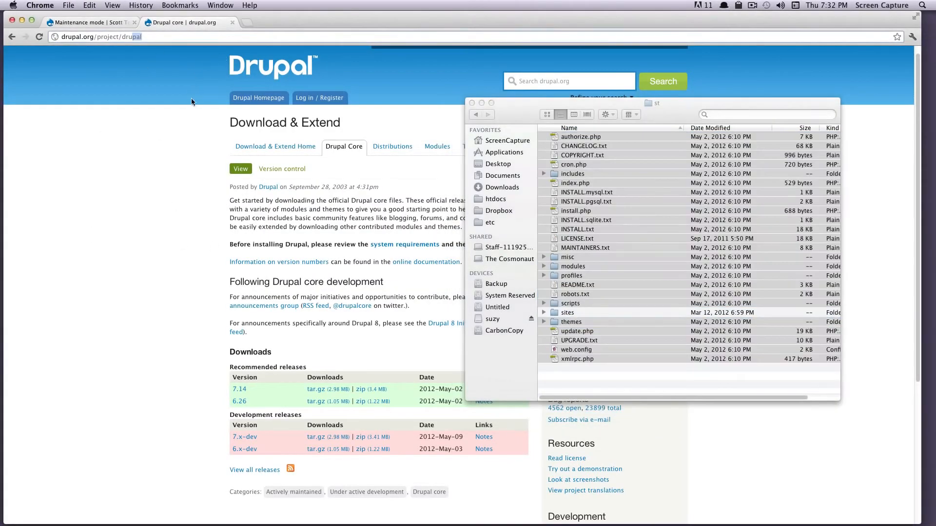
- Return to the Maintenance mode tab and close the st and Downloads Finder windows
left_click(99, 22)
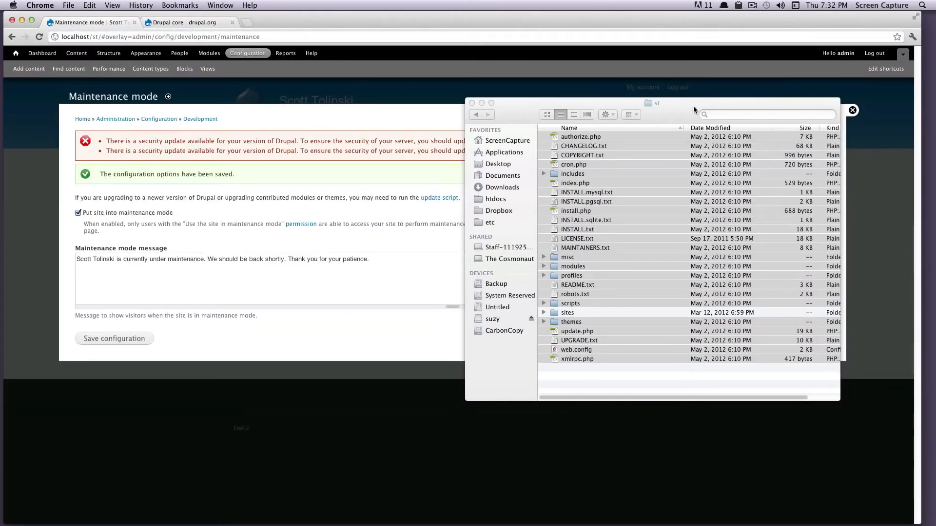
left_click_drag(694, 108, 766, 166)
left_click(543, 163)
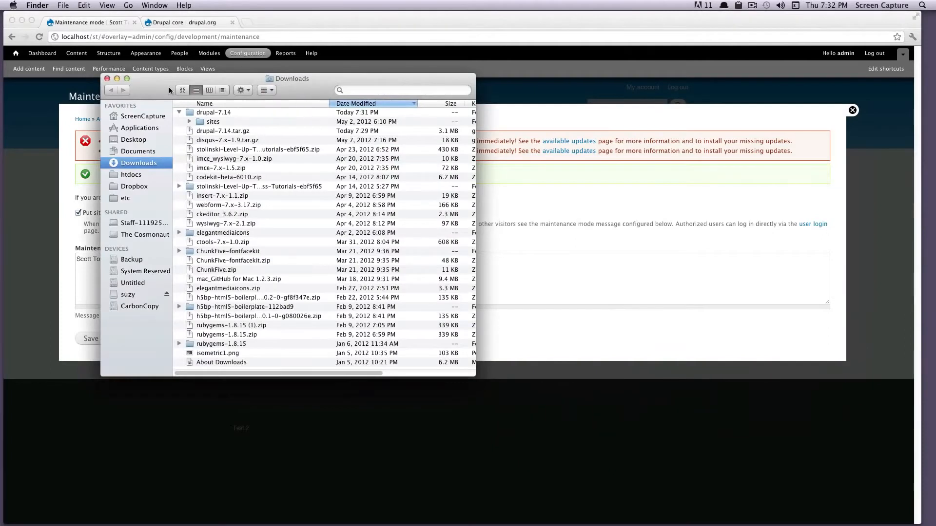
key("super+w")
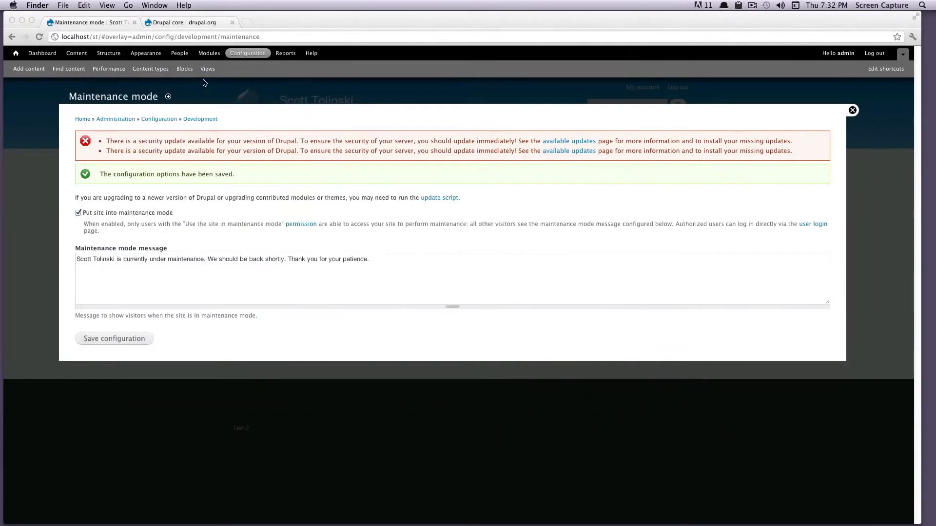
- Load localhost/st/update.php in the browser
left_click(99, 36)
left_click_drag(286, 35, 105, 37)
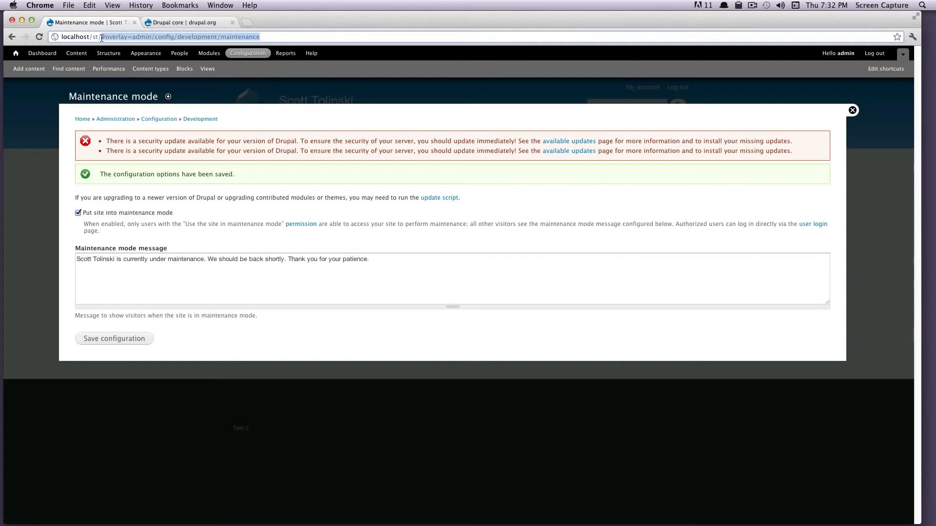
type("update.")
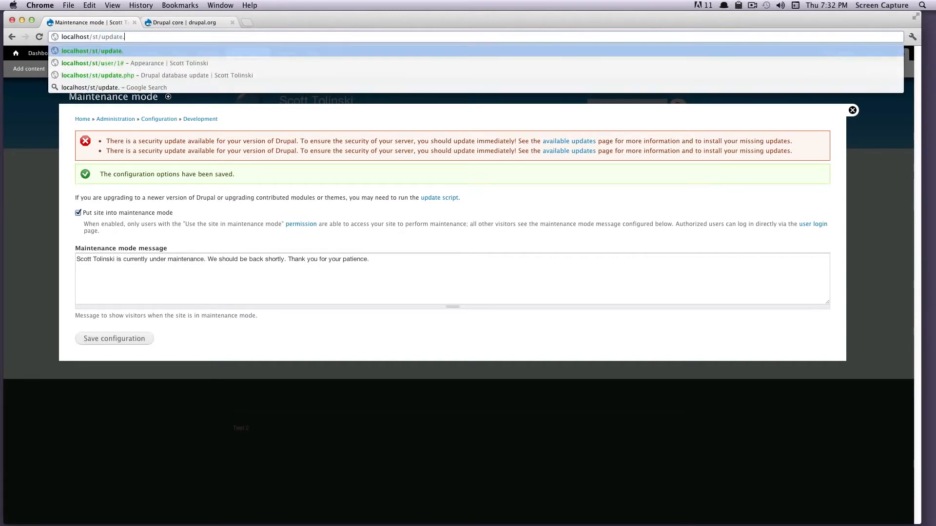
type("php")
key("Return")
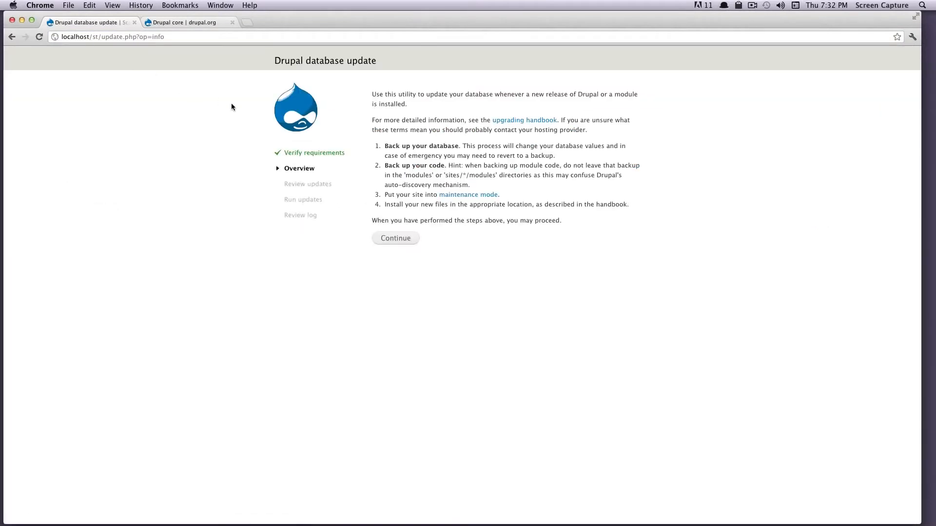
- Continue to review the 4 pending system, field, node and user module updates
left_click_drag(283, 62, 377, 63)
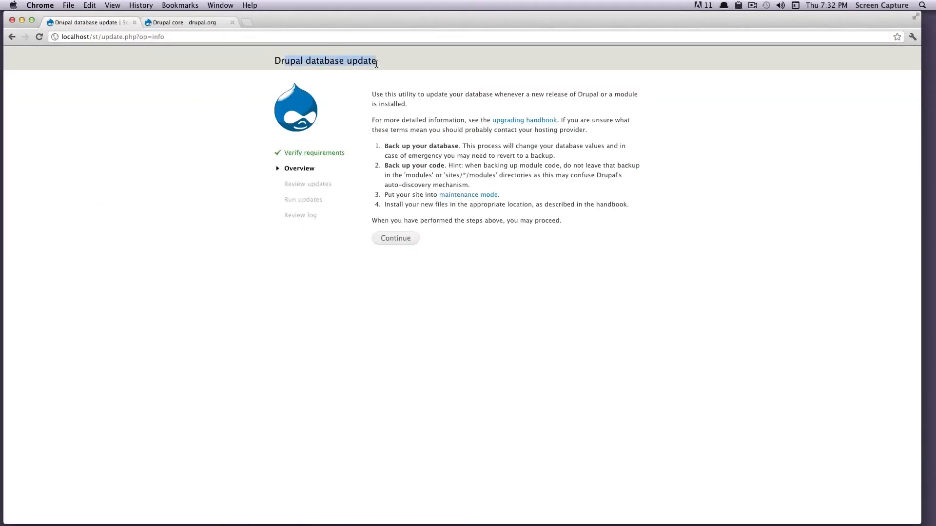
left_click(403, 238)
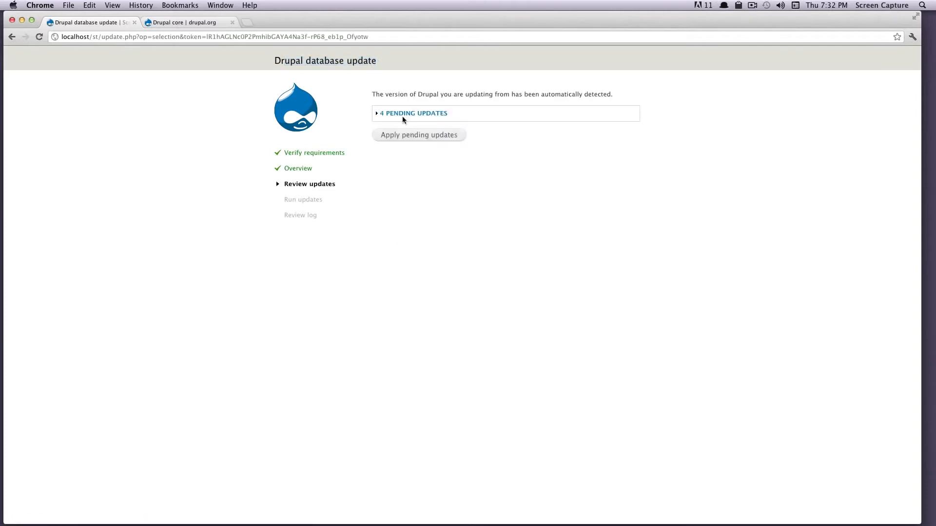
left_click(403, 114)
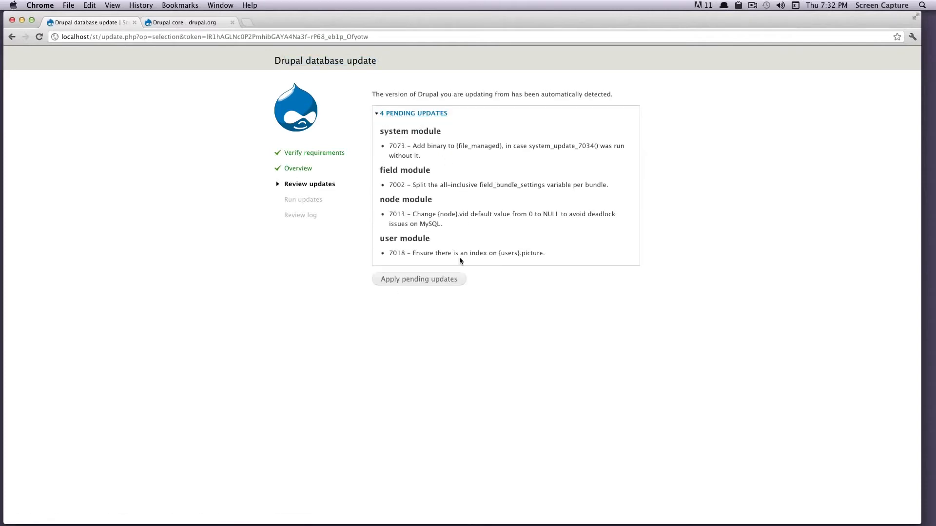
left_click_drag(579, 265, 378, 130)
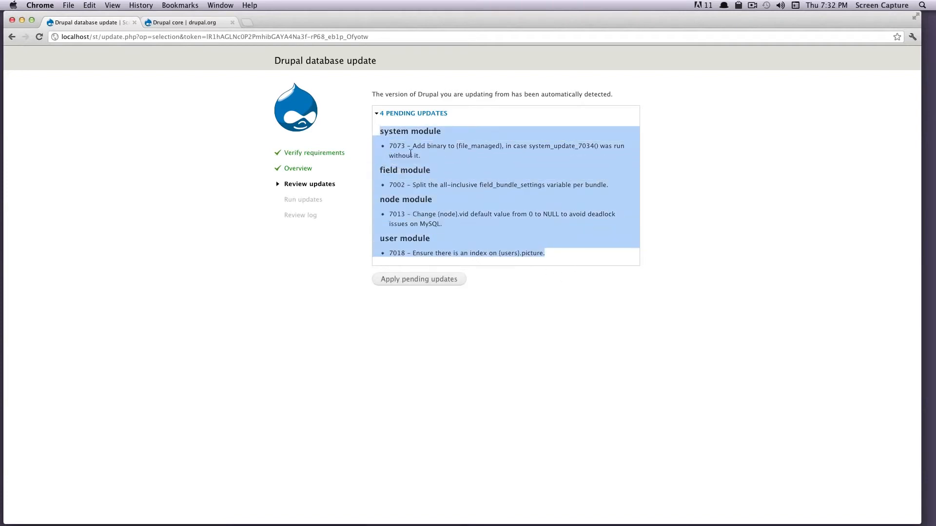
left_click(413, 113)
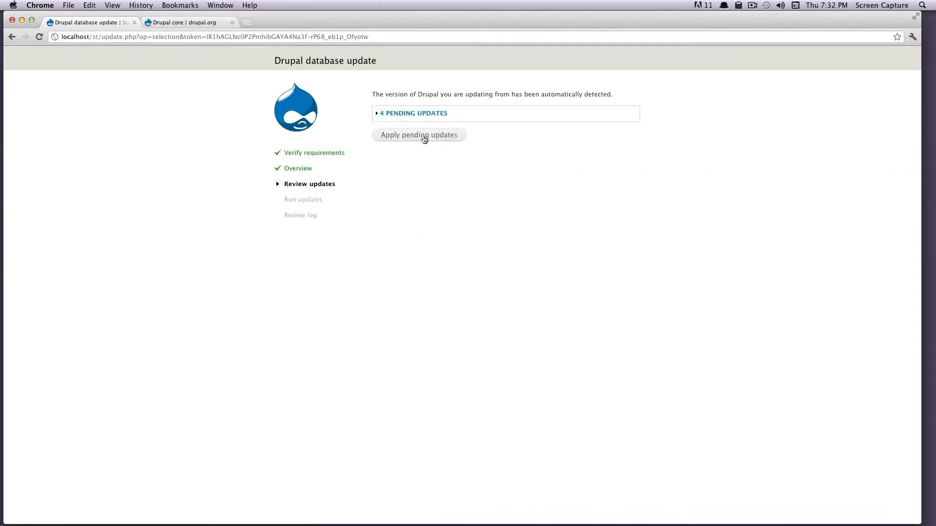
- Apply the 4 pending updates, then go to the Administration pages
left_click(421, 135)
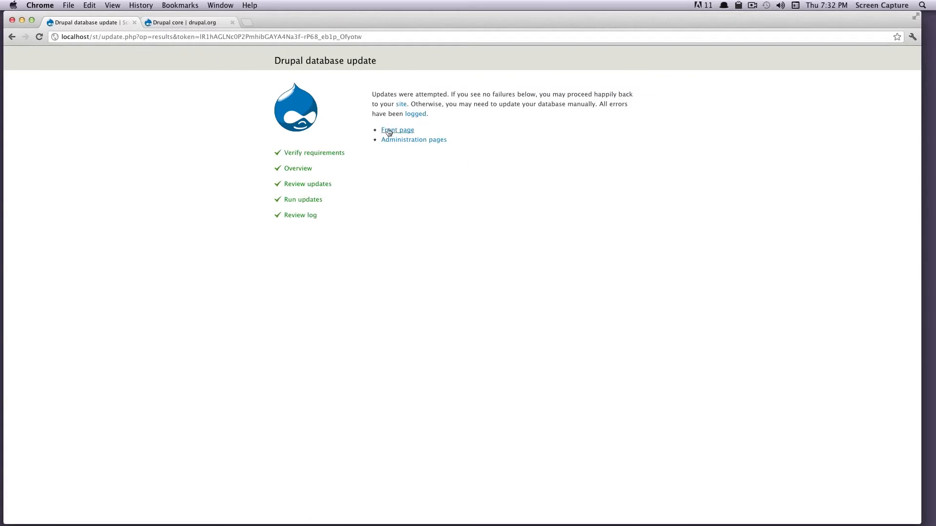
left_click(403, 141)
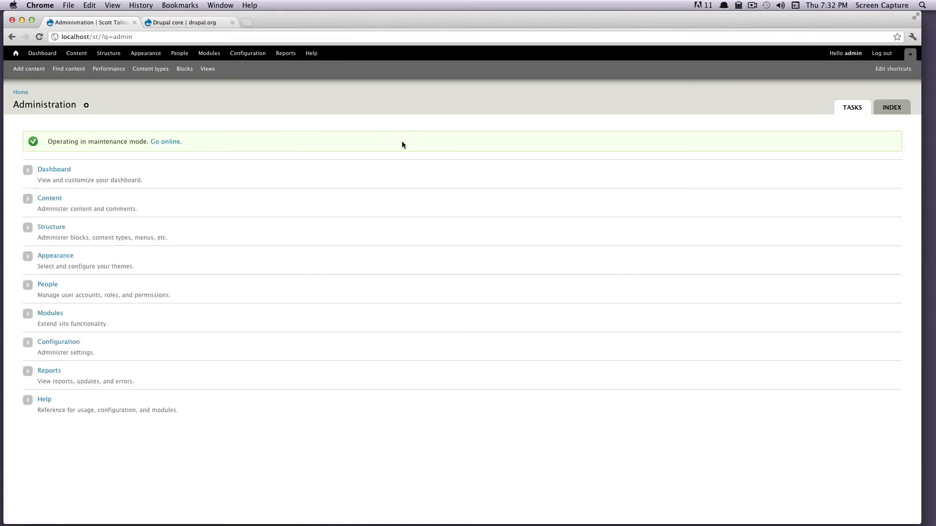
- Clear all caches on Configuration > Performance, then follow the 'Go online' link
left_click(241, 54)
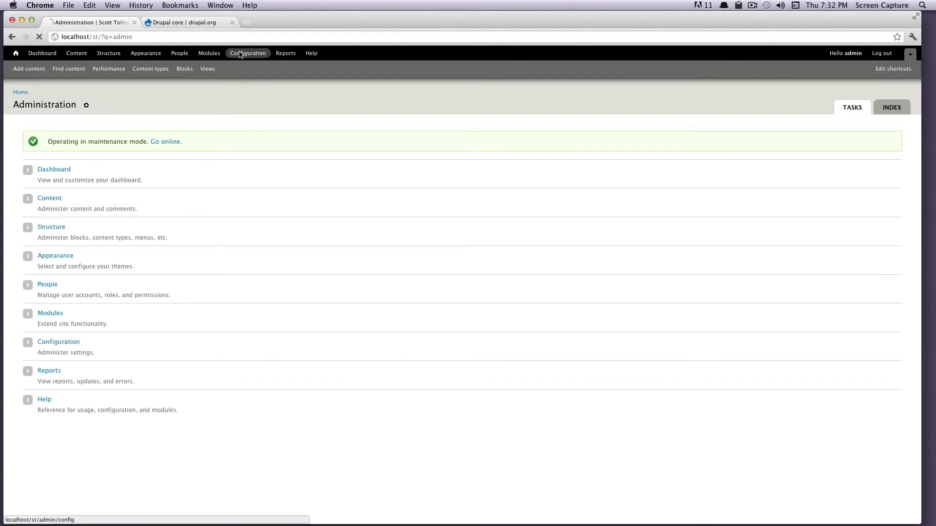
left_click(116, 70)
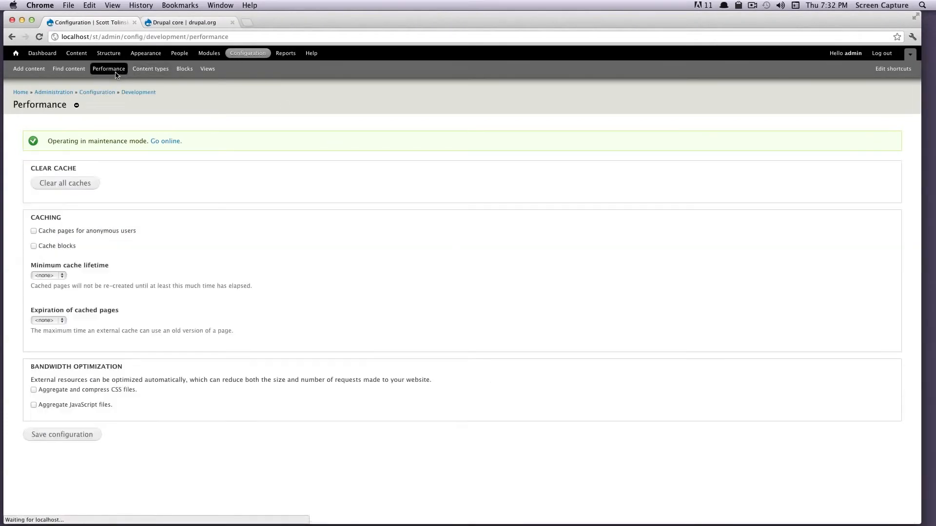
left_click(70, 183)
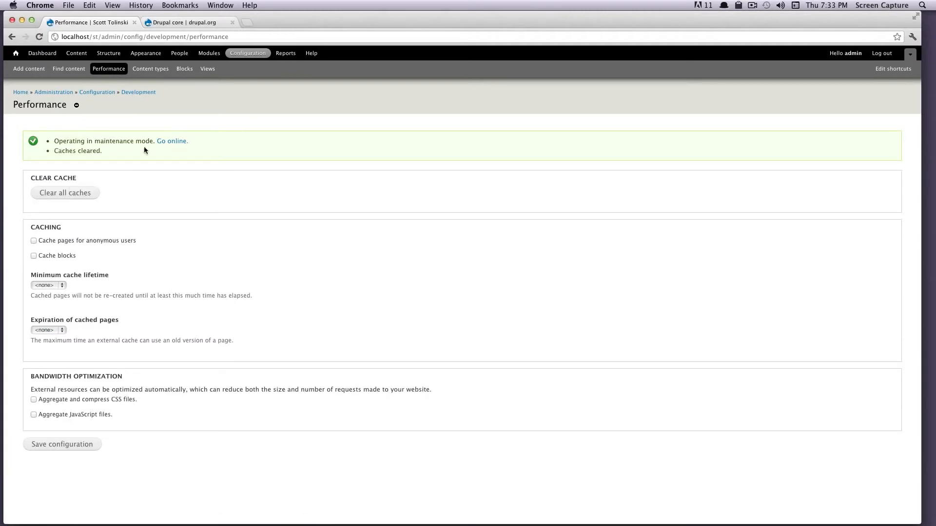
left_click(176, 141)
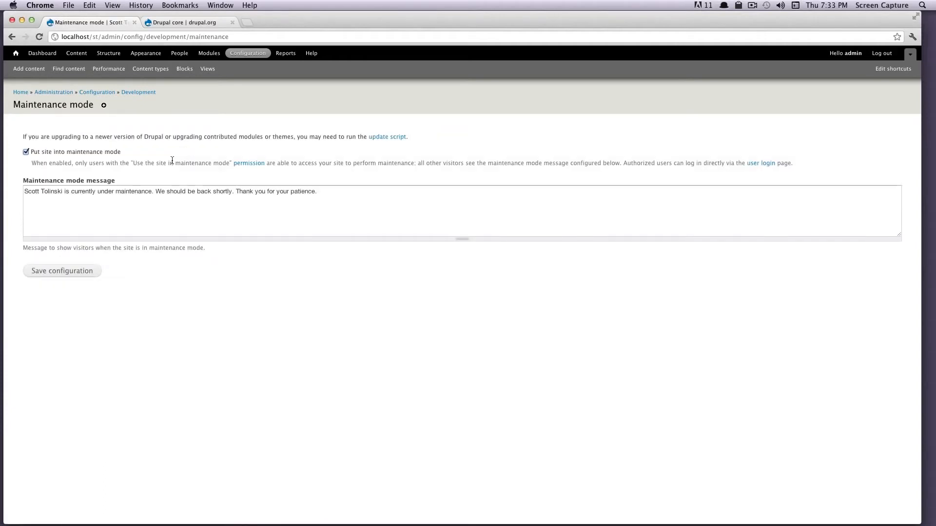
- Untick 'Put site into maintenance mode', save, then go home and open Configuration
left_click(26, 152)
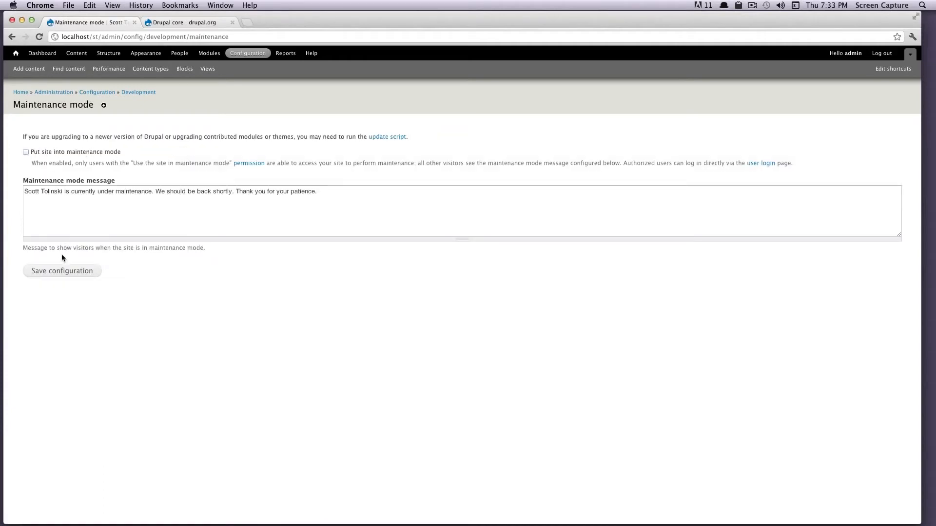
left_click(60, 271)
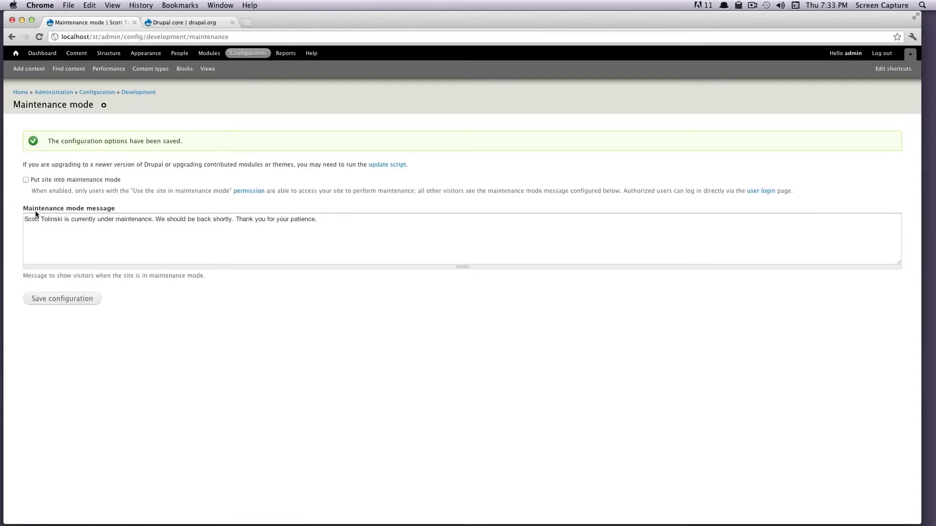
left_click(17, 54)
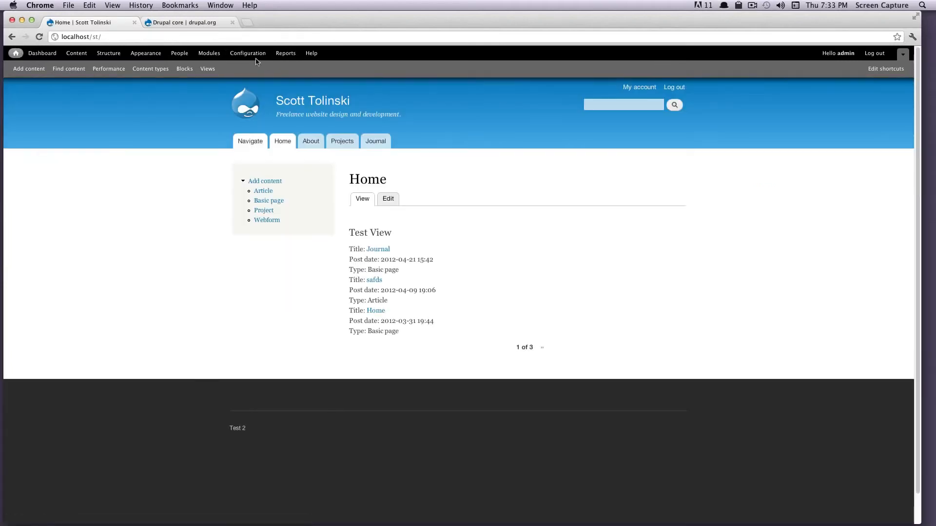
left_click(240, 54)
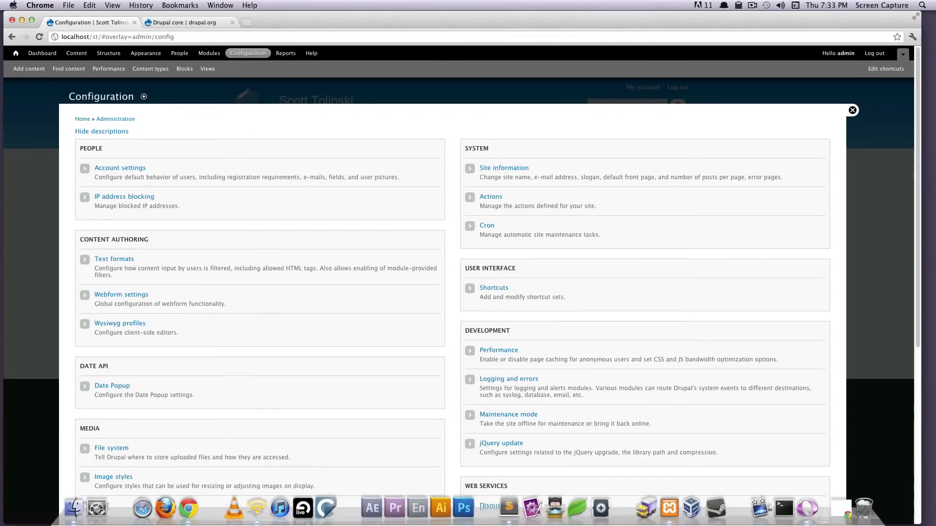
left_click(77, 511)
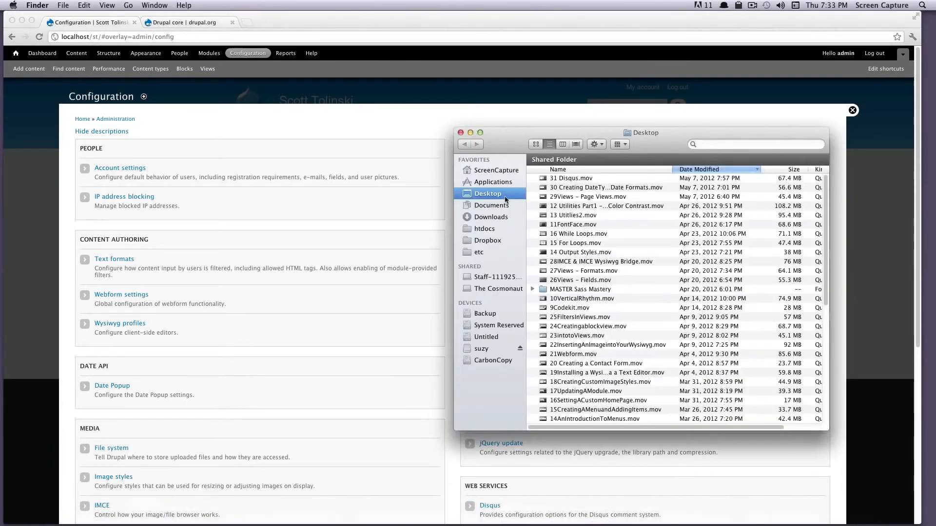
- In htdocs/st, select install.php plus the INSTALL, LICENSE, MAINTAINERS, CHANGELOG and UPGRADE text files
left_click(497, 231)
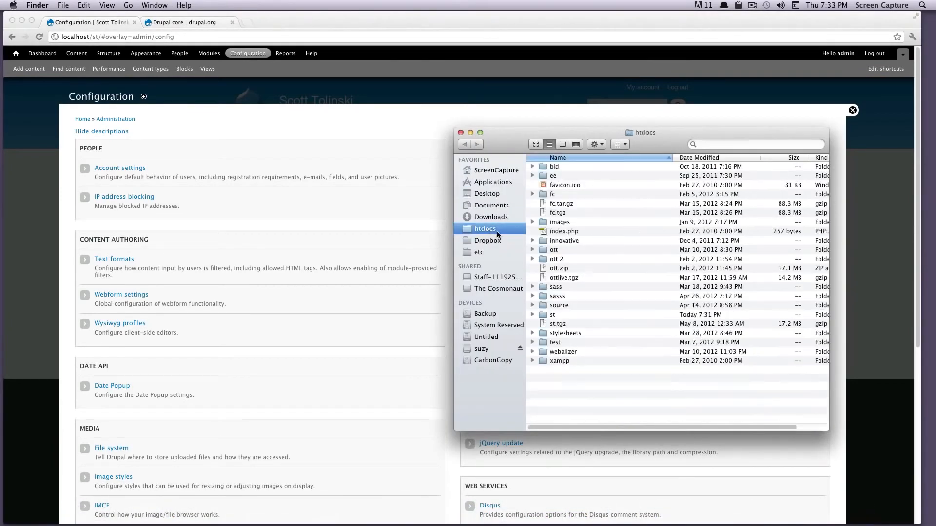
double_click(558, 315)
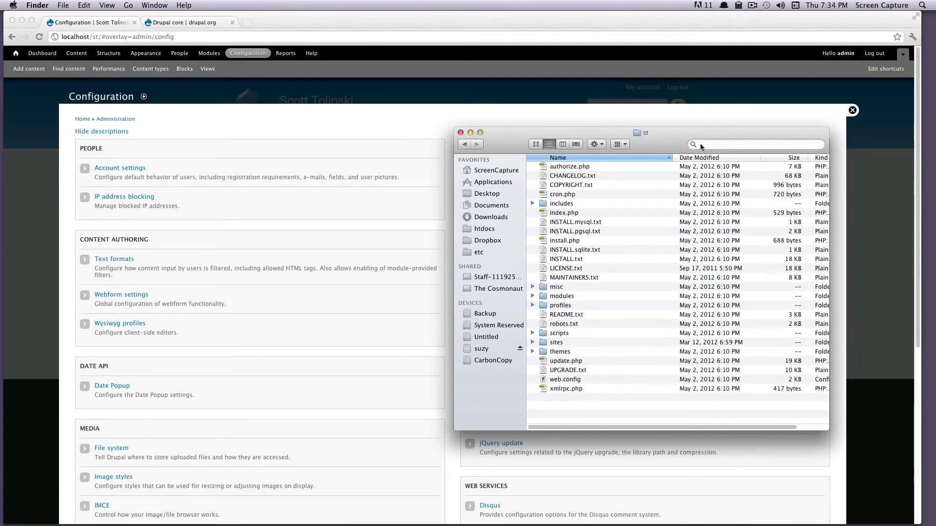
left_click_drag(663, 135, 429, 103)
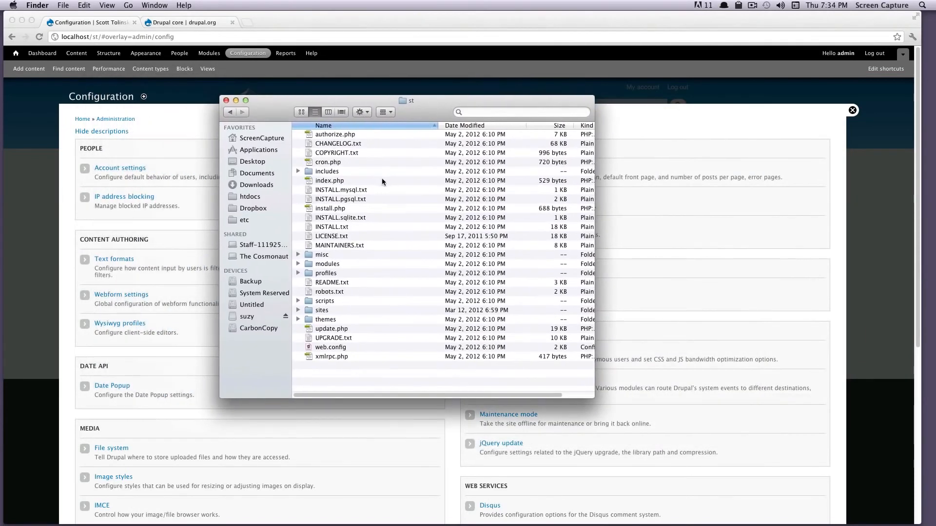
left_click(359, 190)
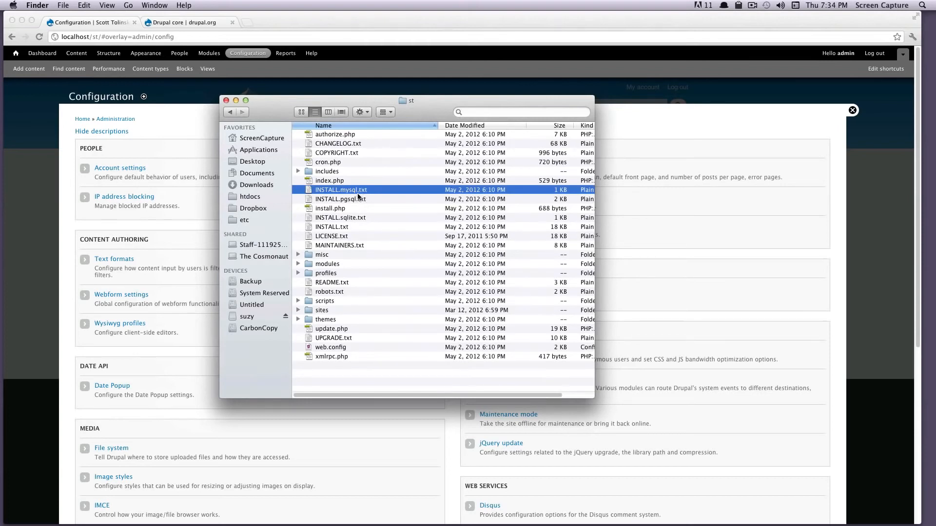
left_click(357, 200, "shift")
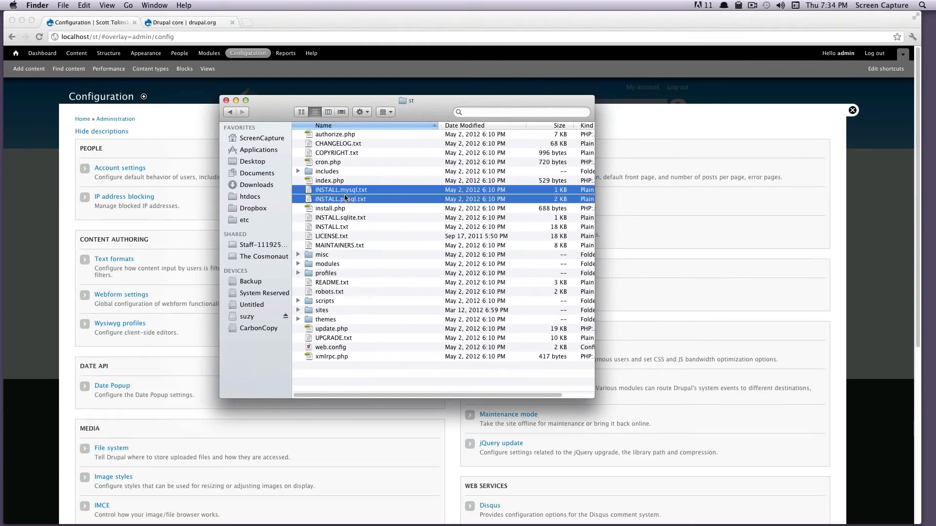
left_click(339, 209, "shift")
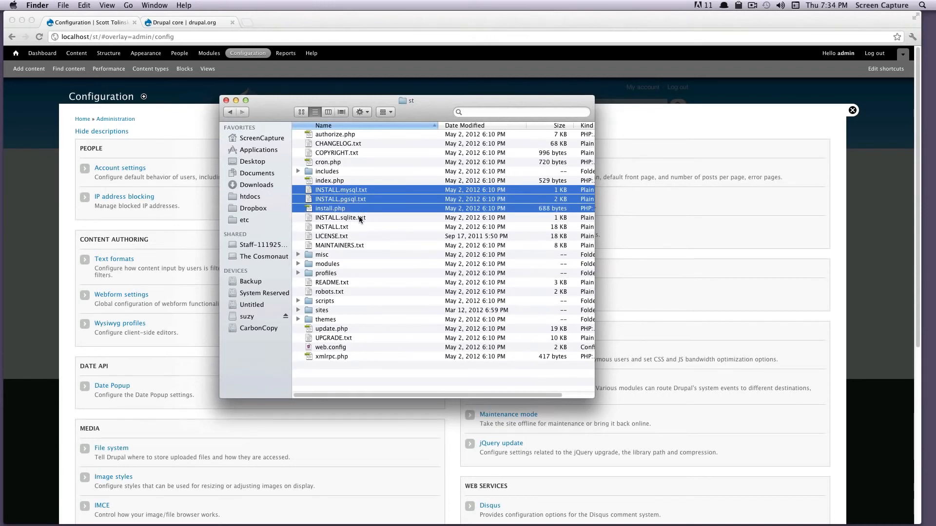
left_click(357, 218, "shift")
left_click(351, 228, "shift")
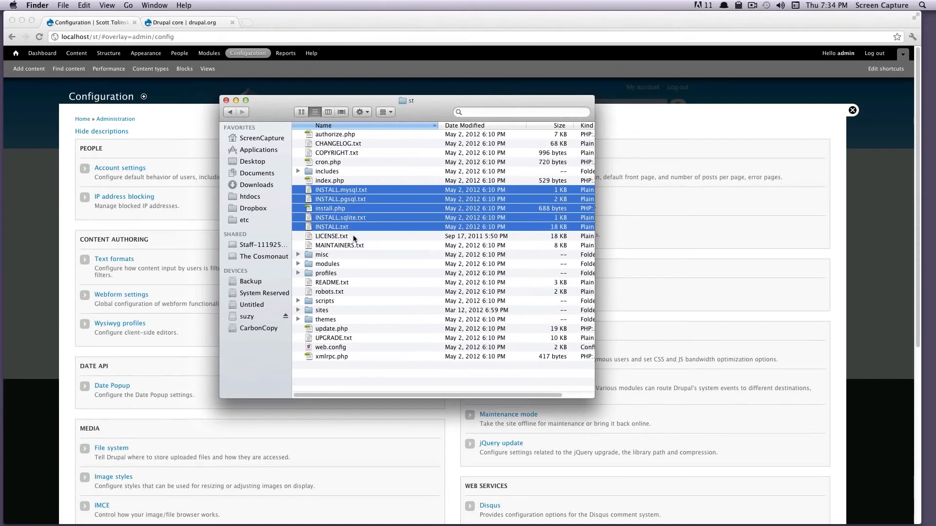
left_click(354, 237, "shift")
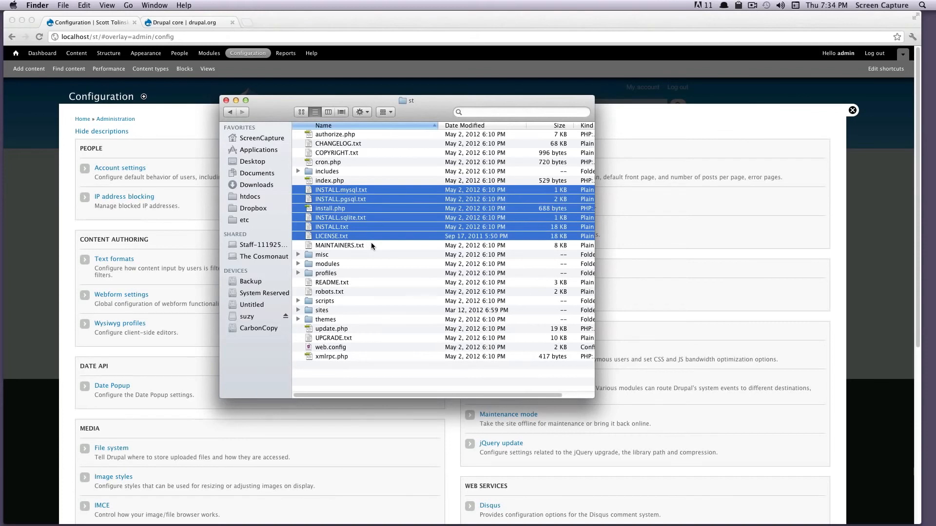
left_click(371, 245, "shift")
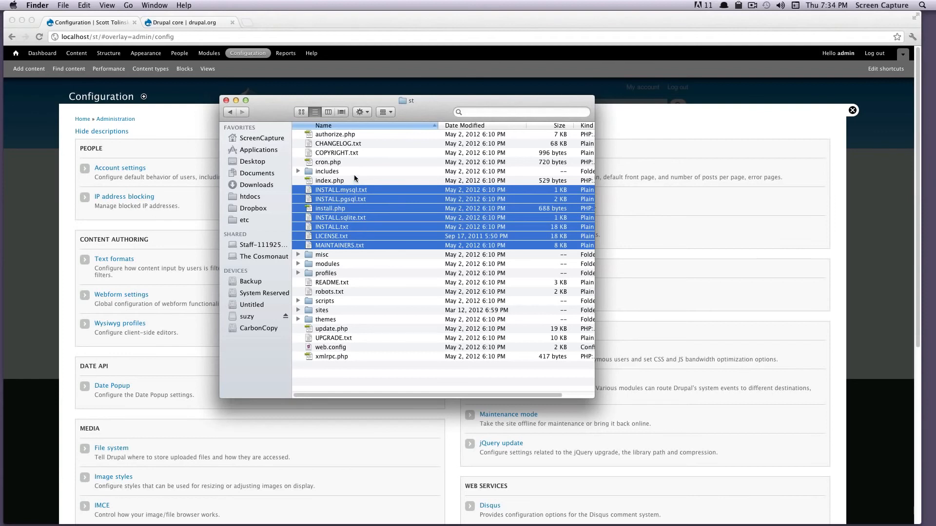
left_click(361, 143, "super")
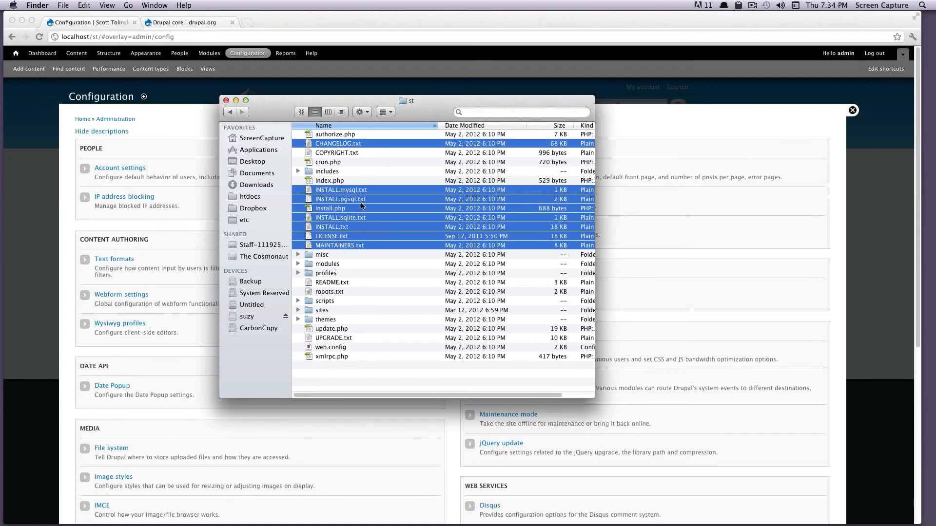
left_click(324, 341, "super")
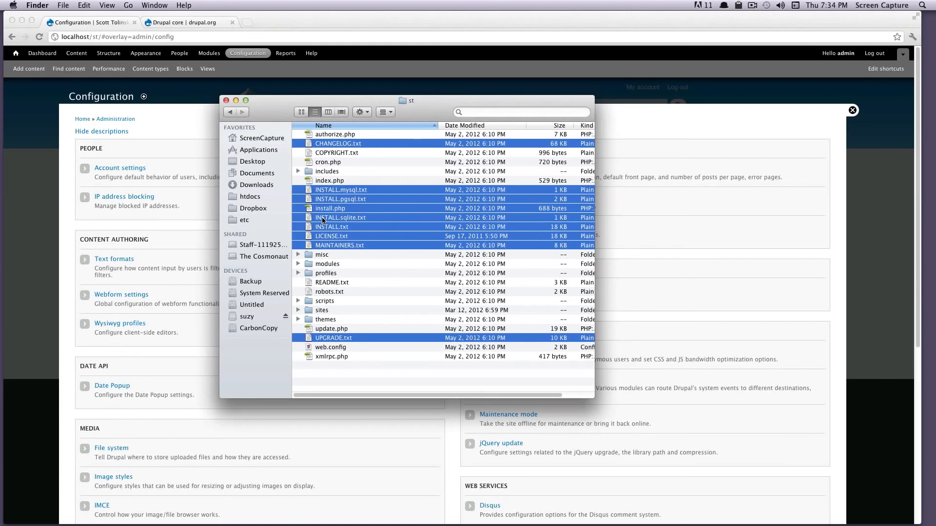
- Move the nine selected files to the Trash and permanently empty it
left_click_drag(328, 218, 868, 515)
left_click(868, 515)
left_click(881, 480)
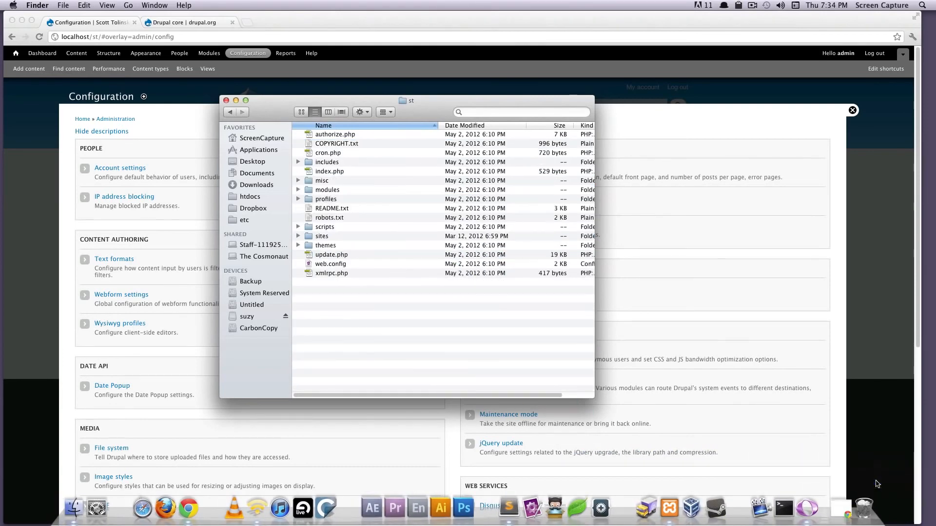
left_click(542, 180)
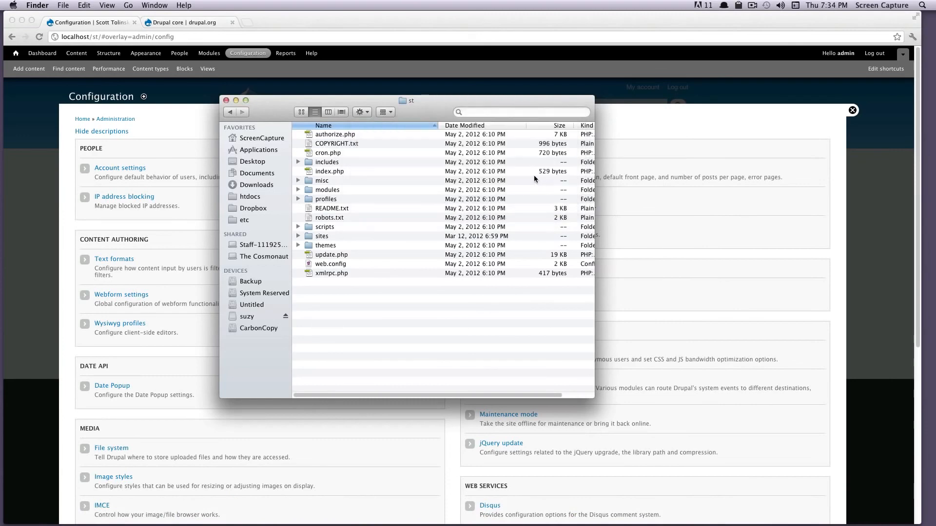
- Go back to the browser and leave the configuration page for the updated site's home page
left_click(653, 117)
left_click(15, 55)
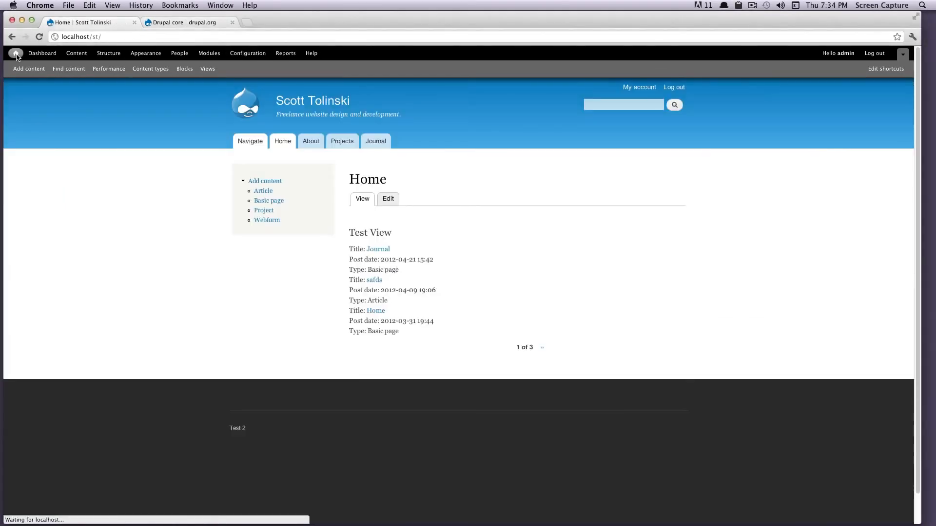